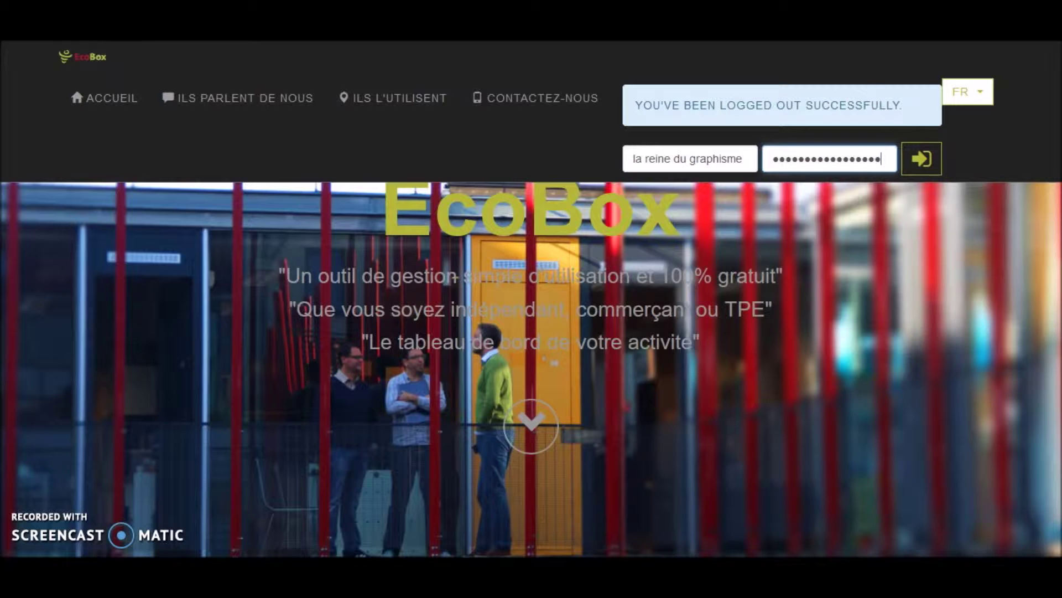
# Step: Log in to the account and view its Paramètres page and the Prévisions page
pyautogui.click(921, 160)
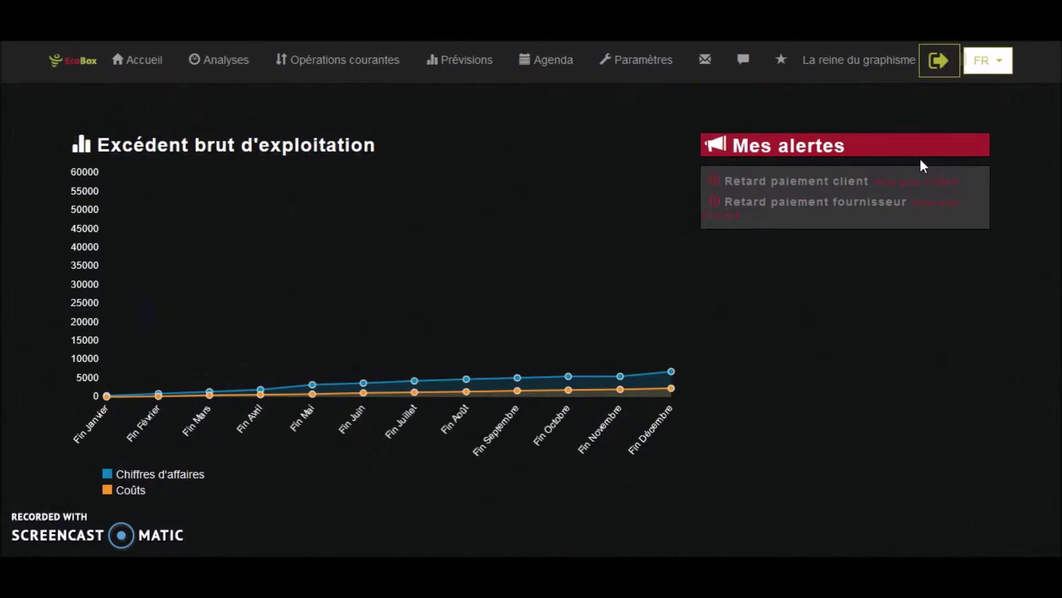
pyautogui.click(660, 63)
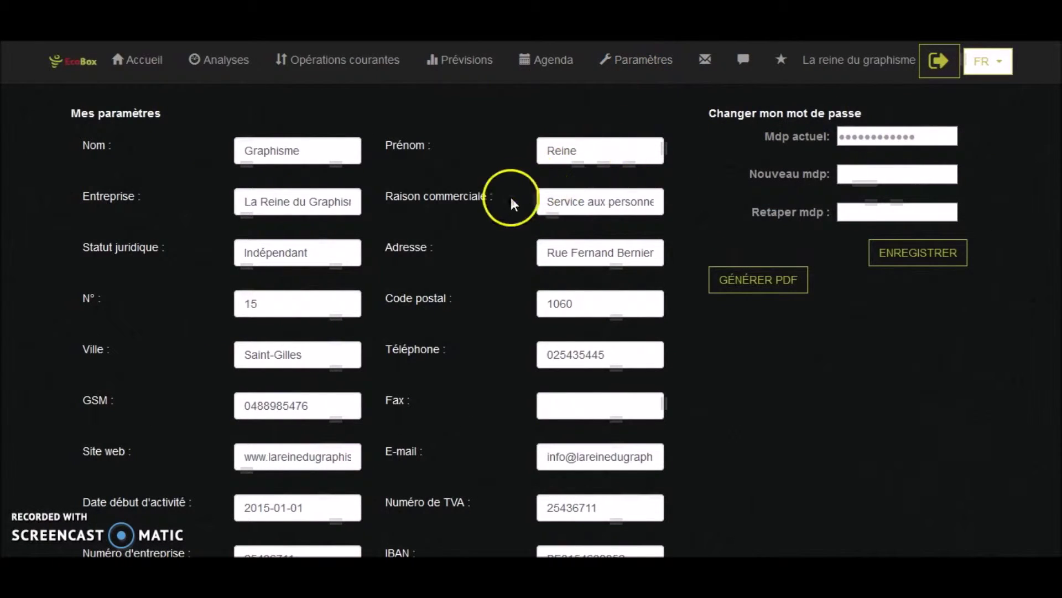
pyautogui.click(467, 62)
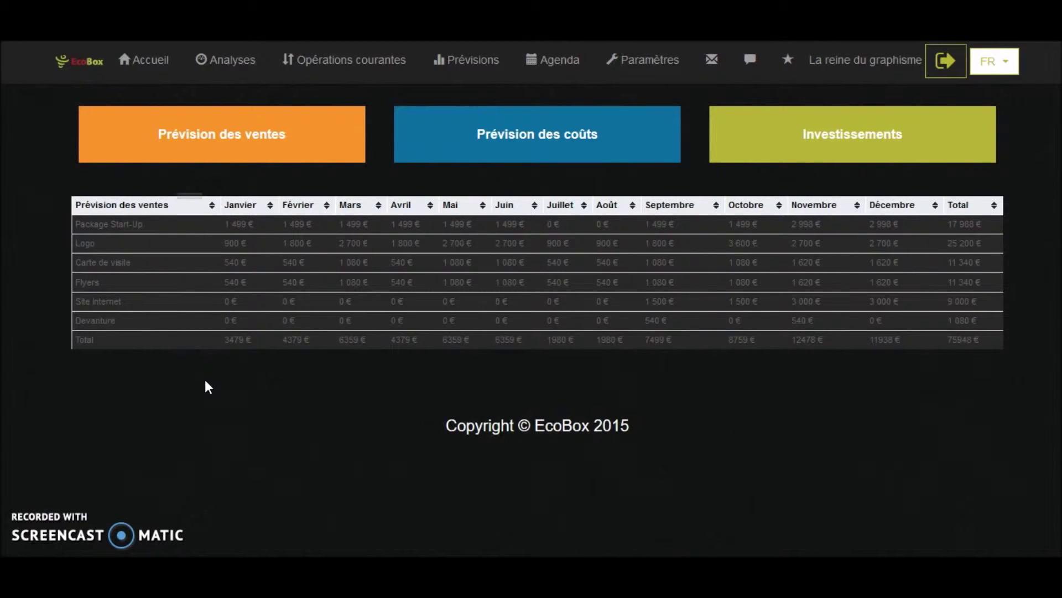
# Step: Open the supplier list under Opérations courantes and look through the blank new-supplier form, closing it without adding a supplier
pyautogui.click(370, 65)
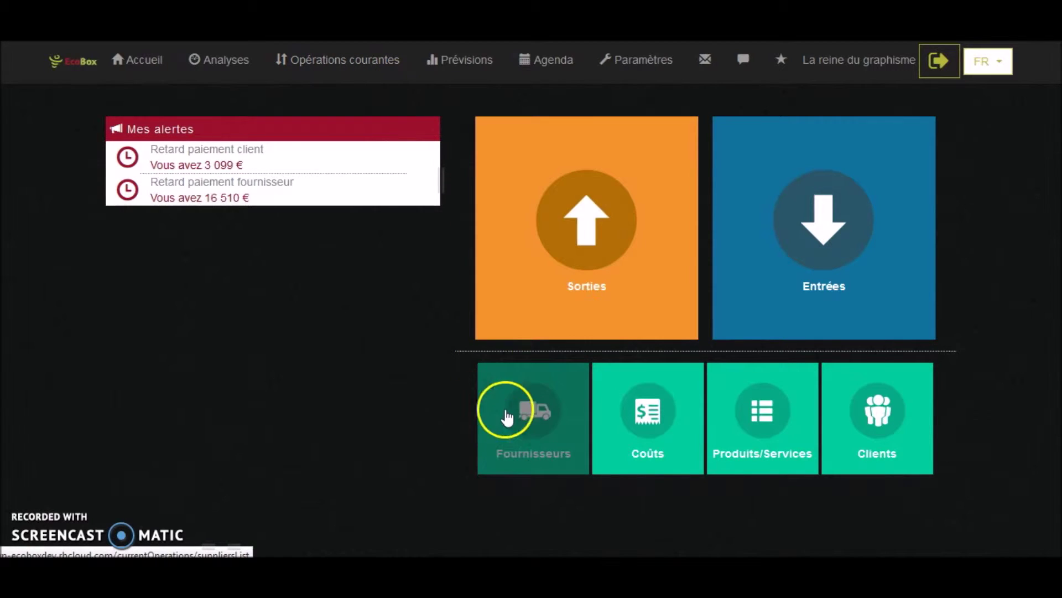
pyautogui.click(534, 416)
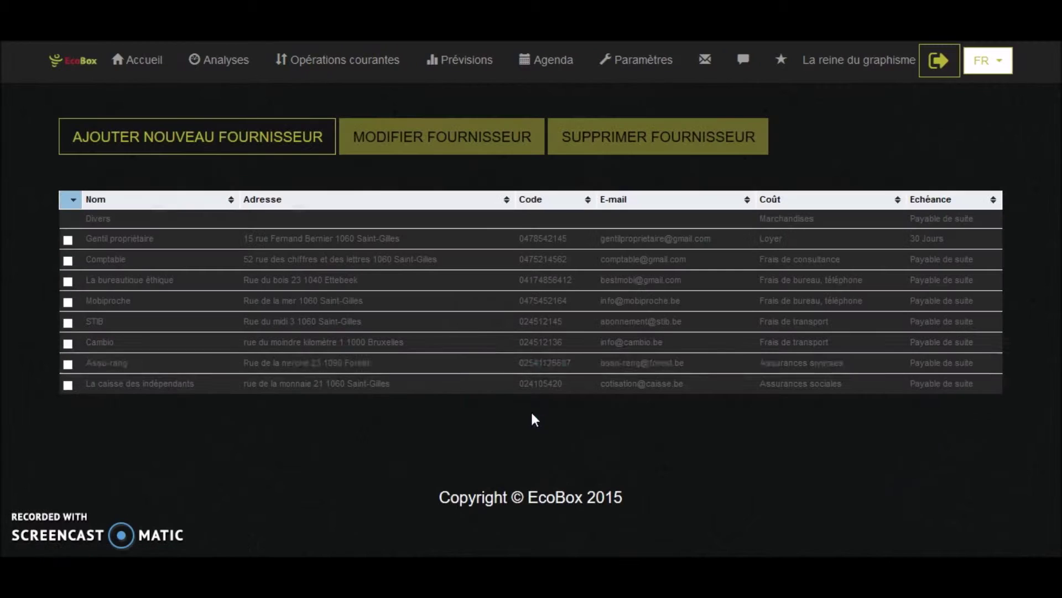
pyautogui.click(276, 132)
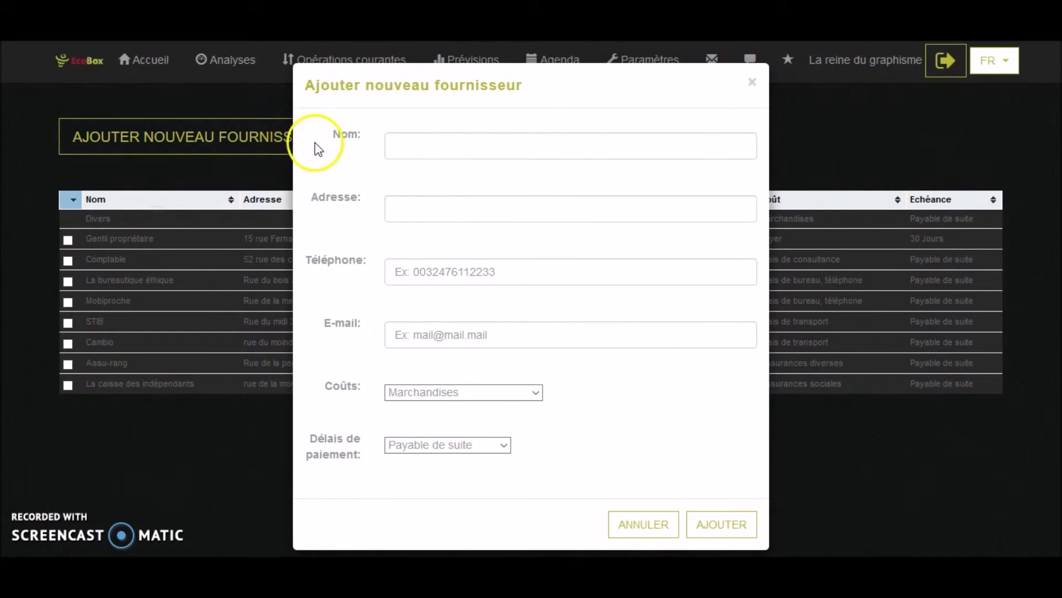
pyautogui.click(451, 141)
pyautogui.click(475, 210)
pyautogui.click(487, 269)
pyautogui.click(486, 334)
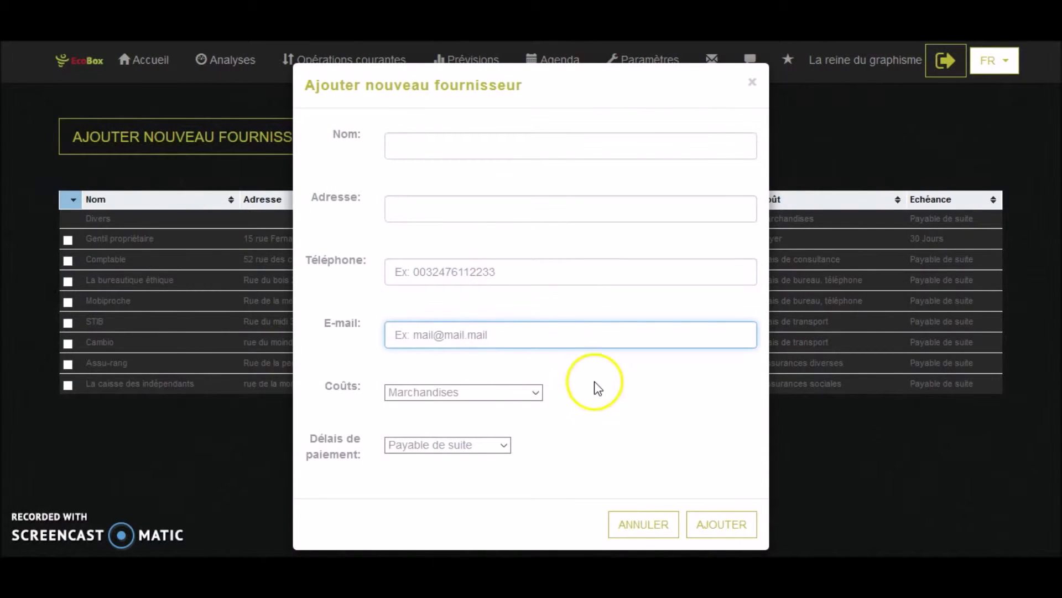
pyautogui.click(724, 523)
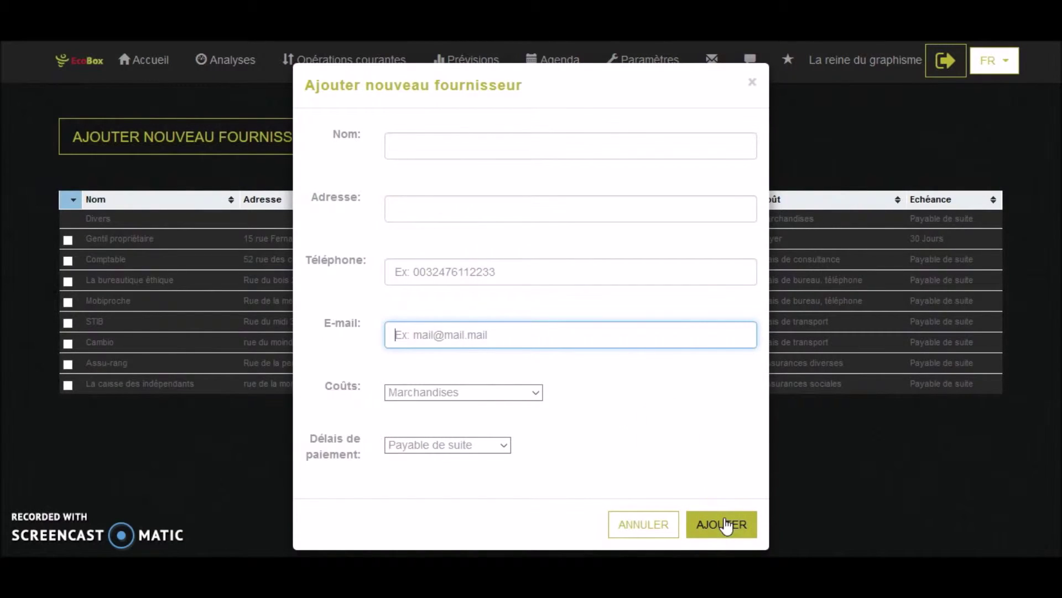
pyautogui.click(753, 83)
pyautogui.click(385, 143)
pyautogui.click(275, 298)
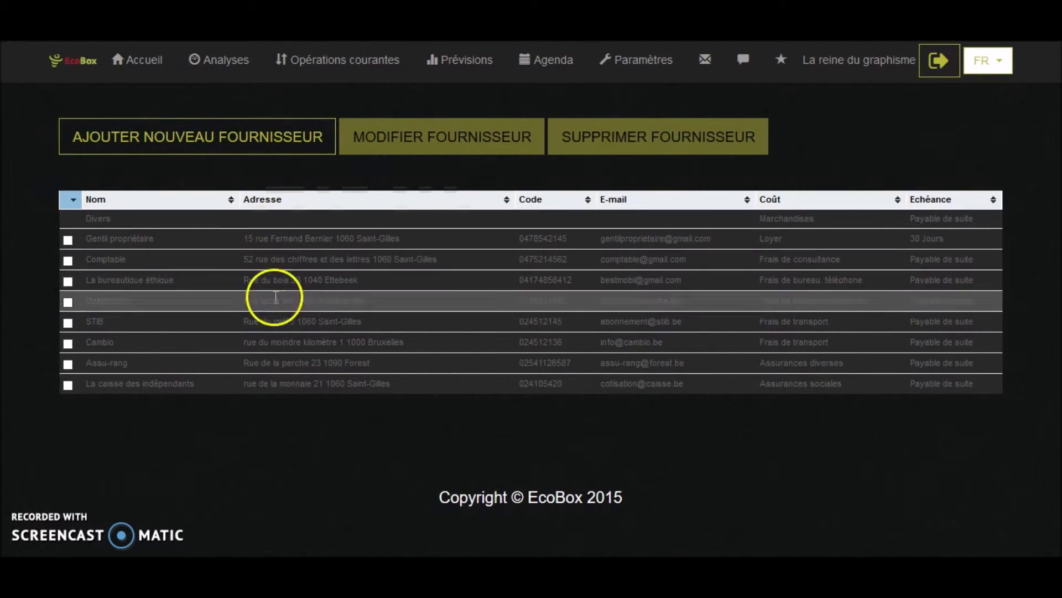
# Step: Return to Opérations courantes and look through the list of cost types and their fixed or variable classification
pyautogui.click(327, 67)
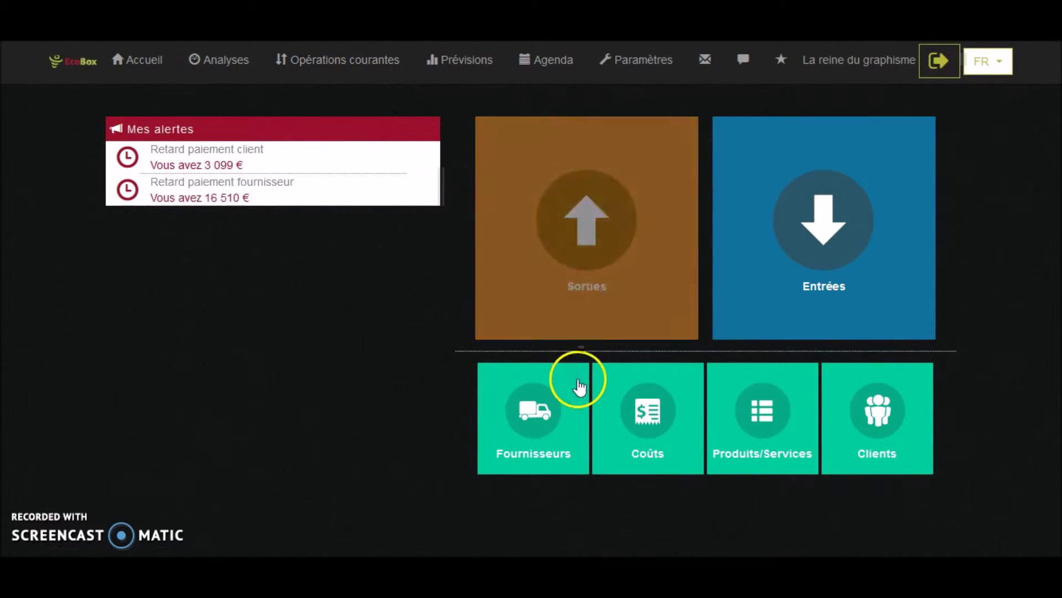
pyautogui.click(653, 416)
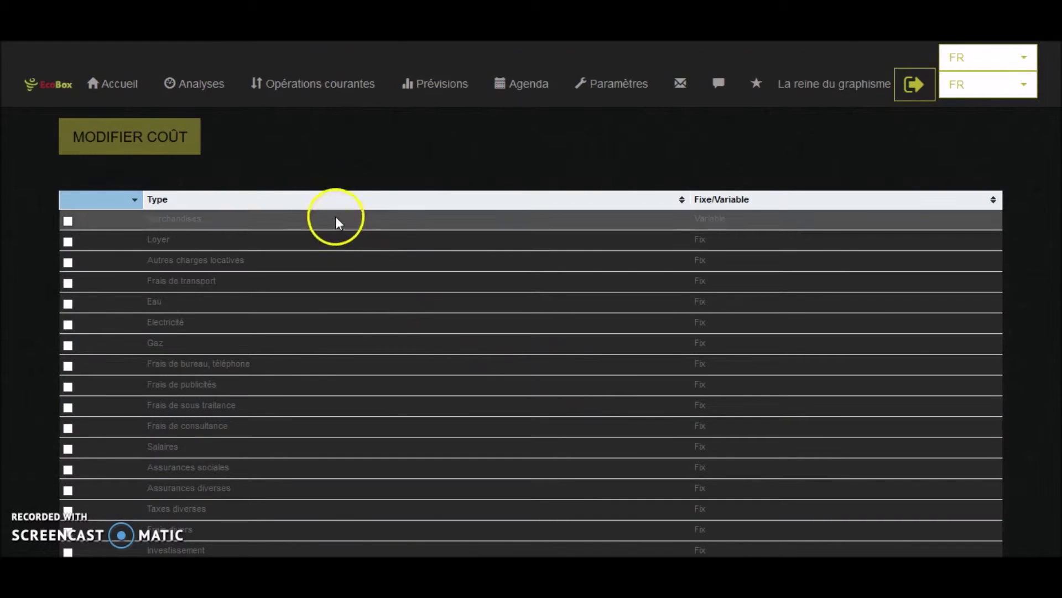
pyautogui.scroll(-2, 321, 162)
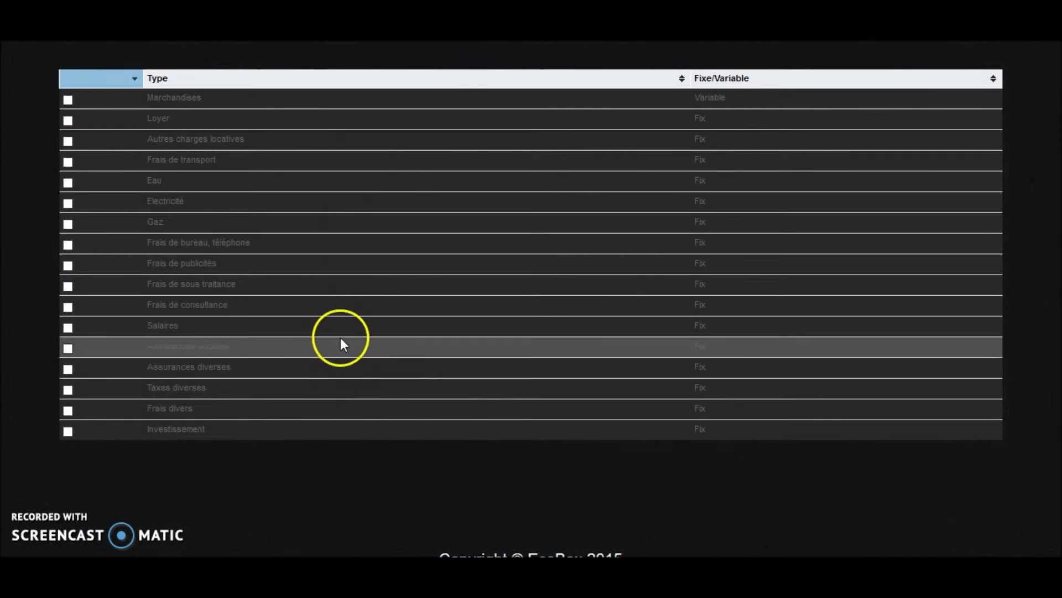
pyautogui.scroll(2, 340, 339)
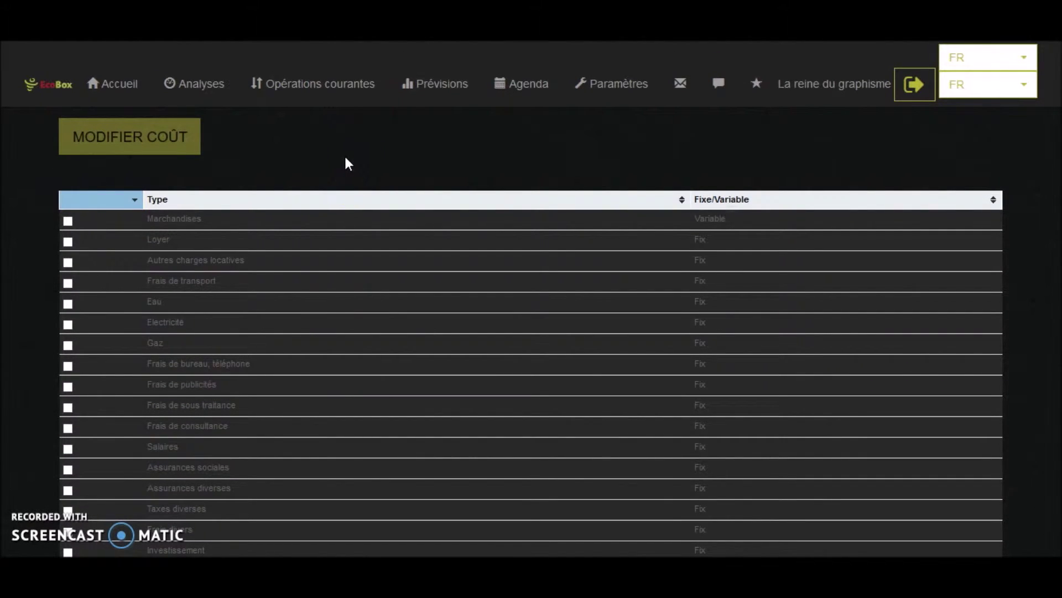
# Step: Open the Sorties list from Opérations courantes
pyautogui.click(319, 86)
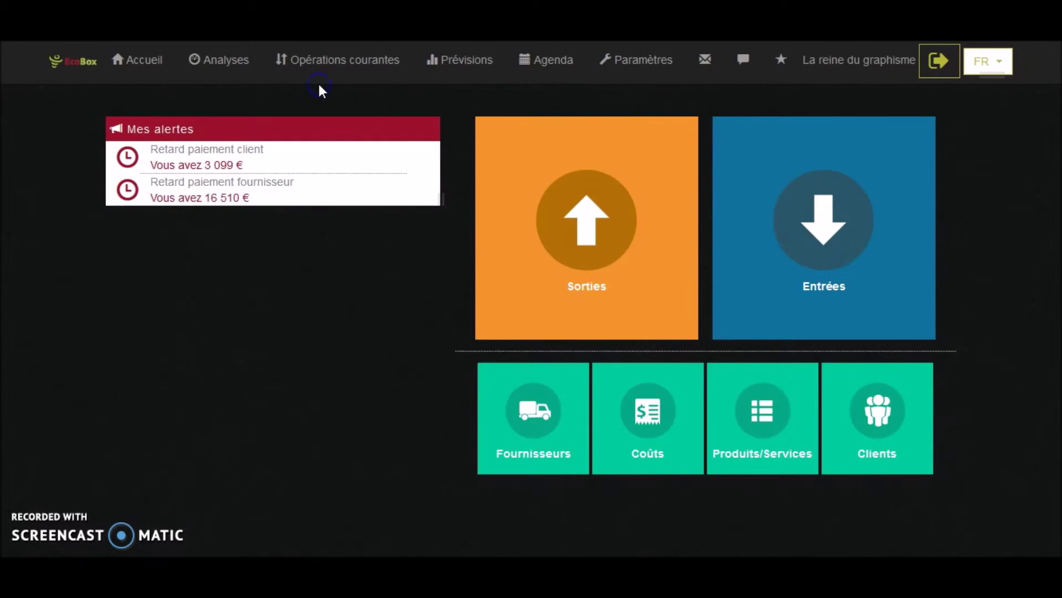
pyautogui.click(491, 318)
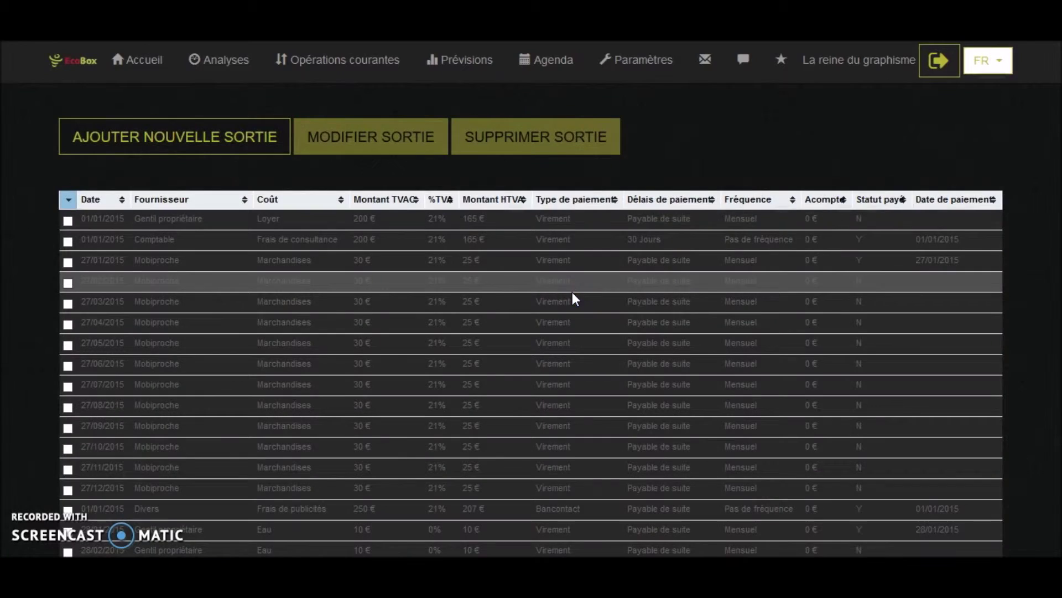
# Step: Start a new sortie with the supplier Mobiproche and the cost type Frais de publicités
pyautogui.click(265, 136)
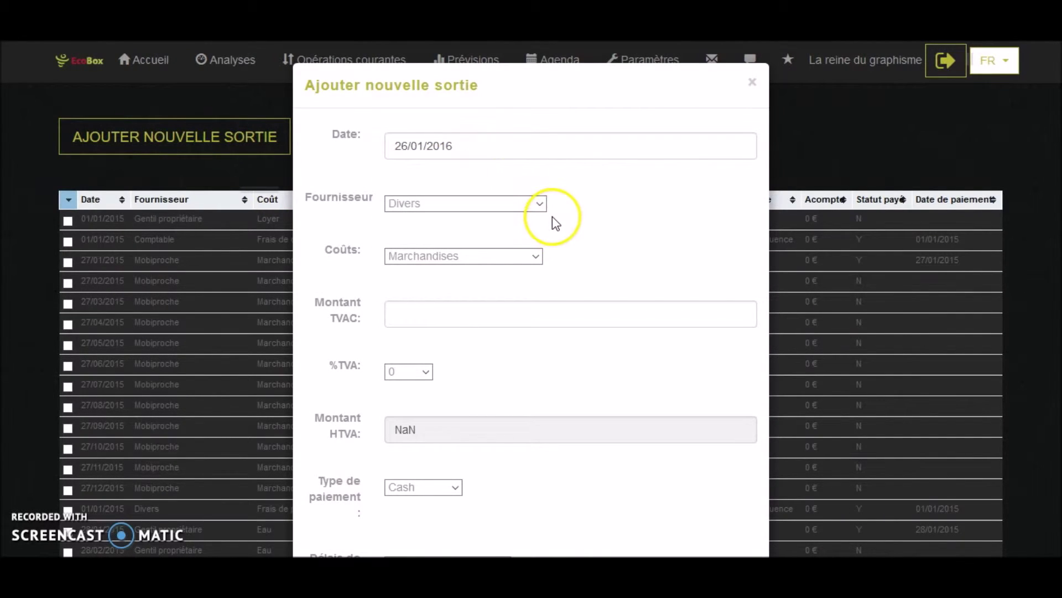
pyautogui.click(541, 204)
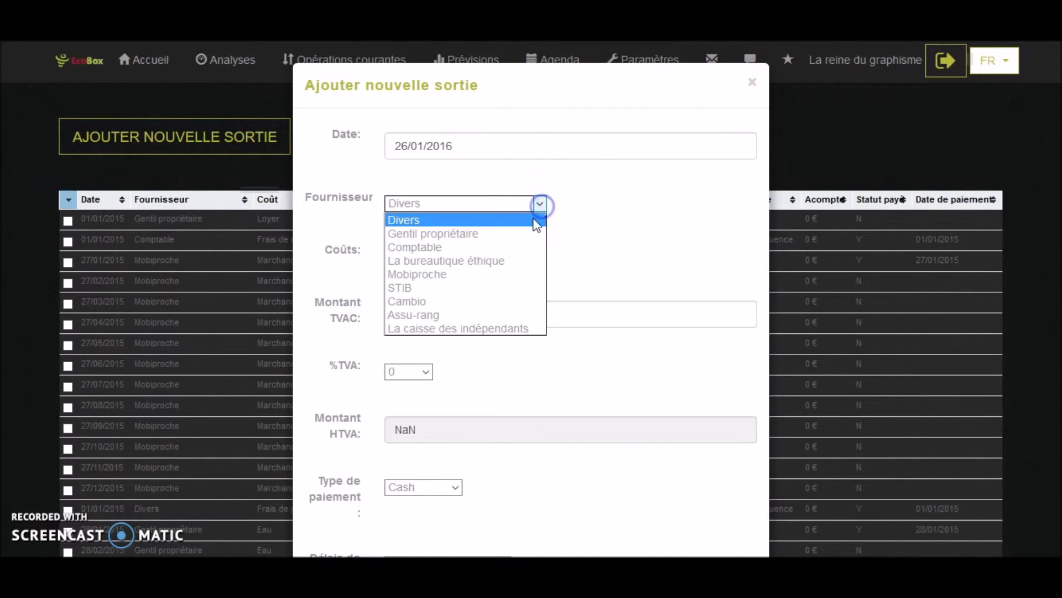
pyautogui.click(515, 275)
pyautogui.click(536, 257)
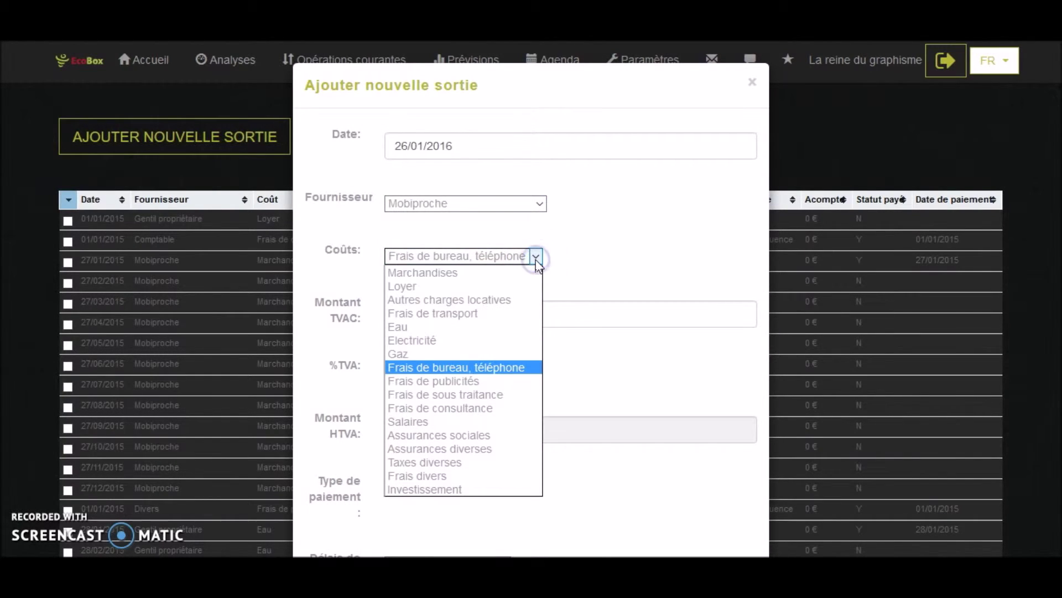
pyautogui.click(489, 381)
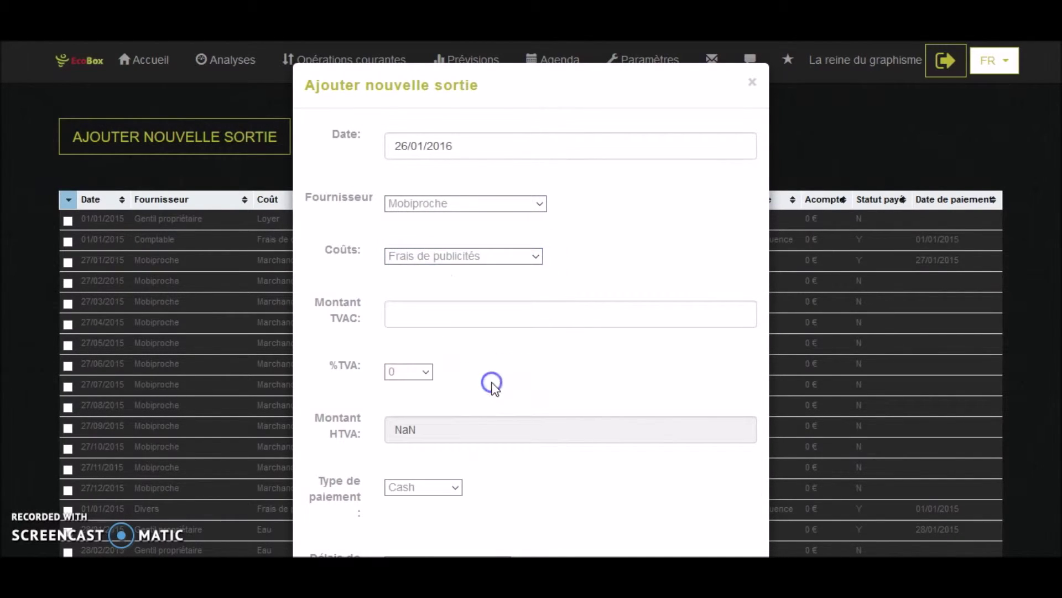
# Step: Set the new sortie's Montant TVAC to 100 and its VAT rate to 21%
pyautogui.click(463, 325)
pyautogui.write('100')
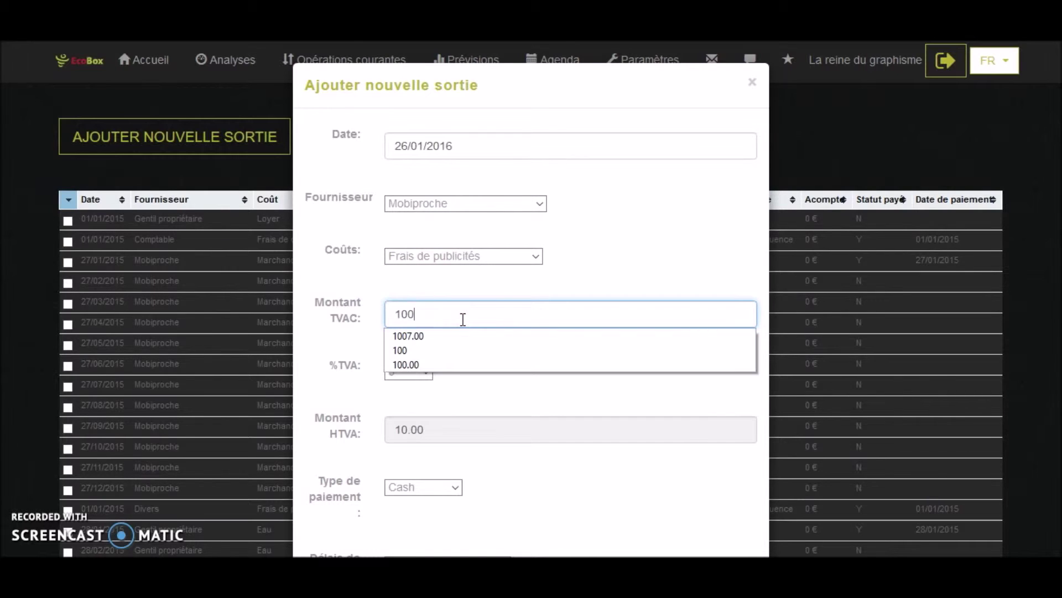
pyautogui.click(501, 292)
pyautogui.scroll(-3, 510, 304)
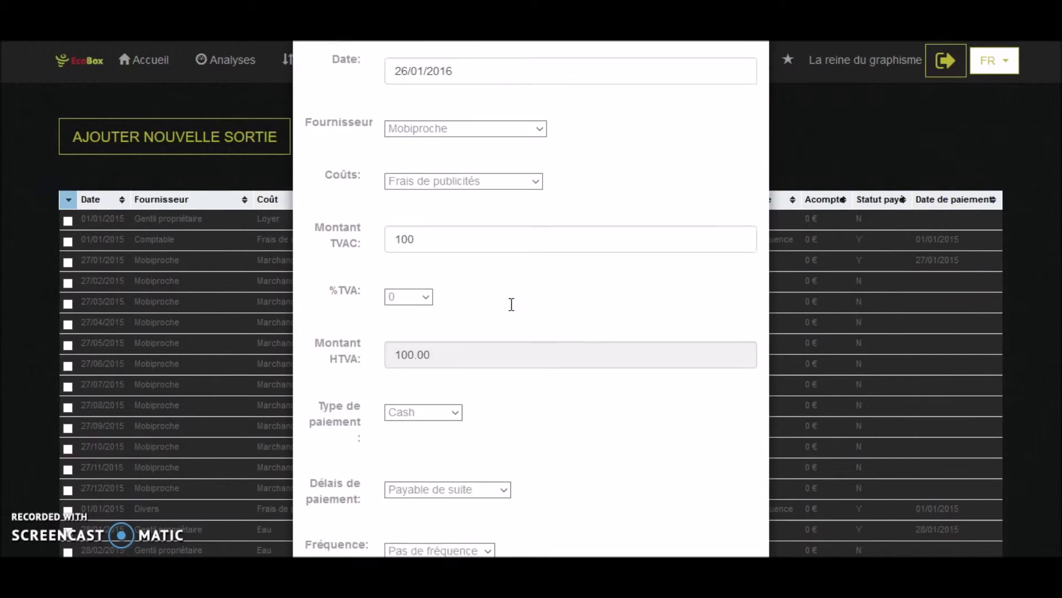
pyautogui.click(426, 269)
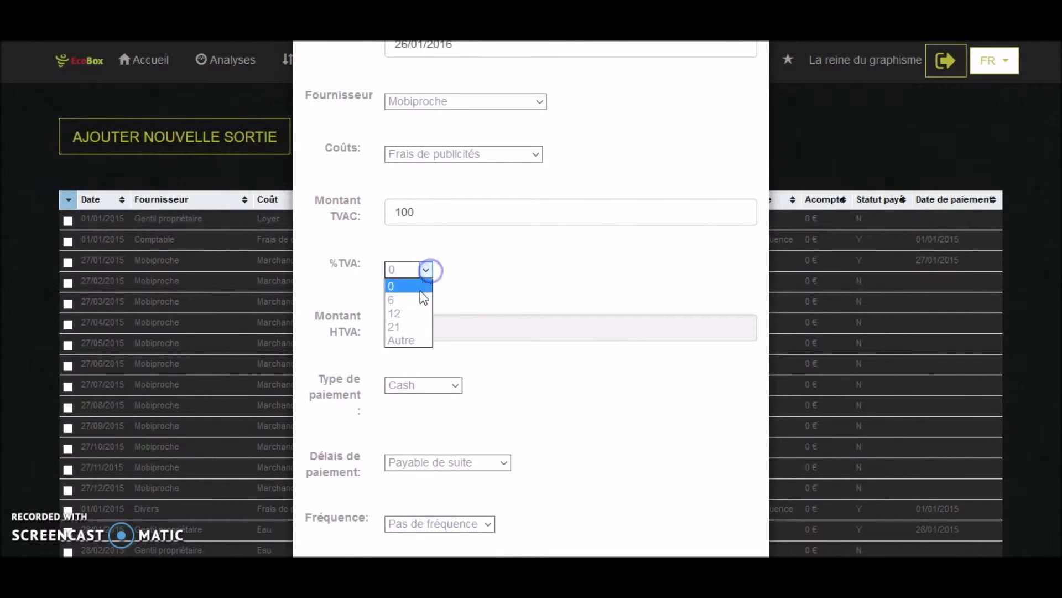
pyautogui.click(417, 320)
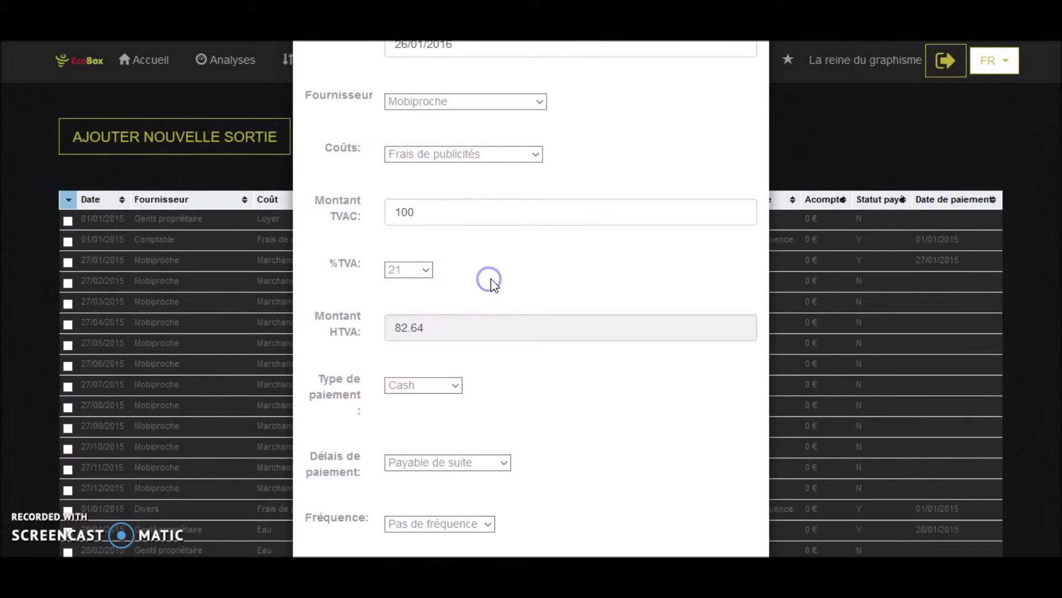
# Step: Look through the payment term and frequency options of the new sortie without changing them
pyautogui.scroll(-2, 489, 283)
pyautogui.scroll(-2, 478, 291)
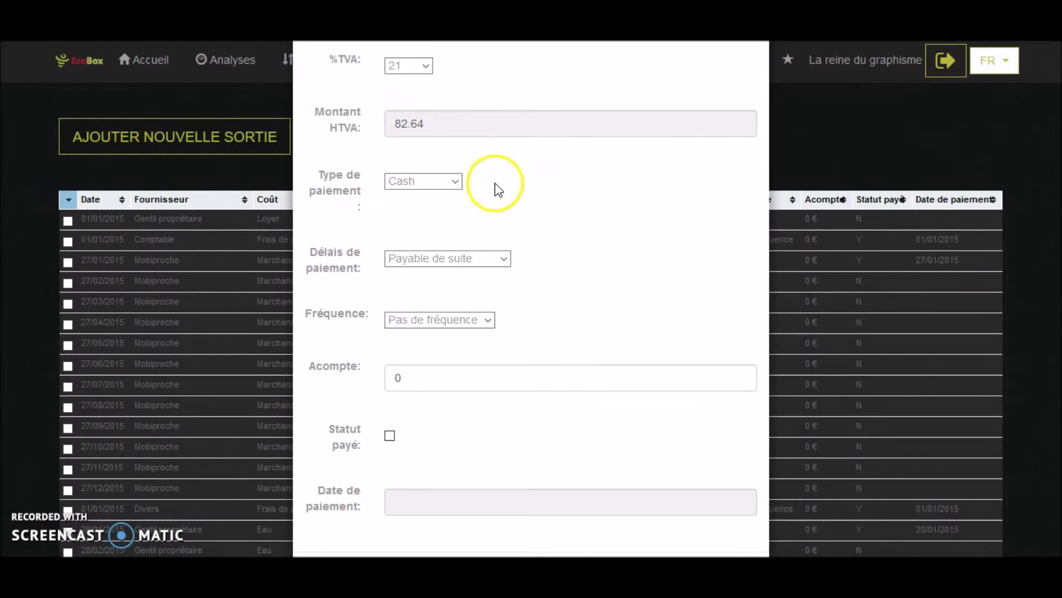
pyautogui.click(503, 259)
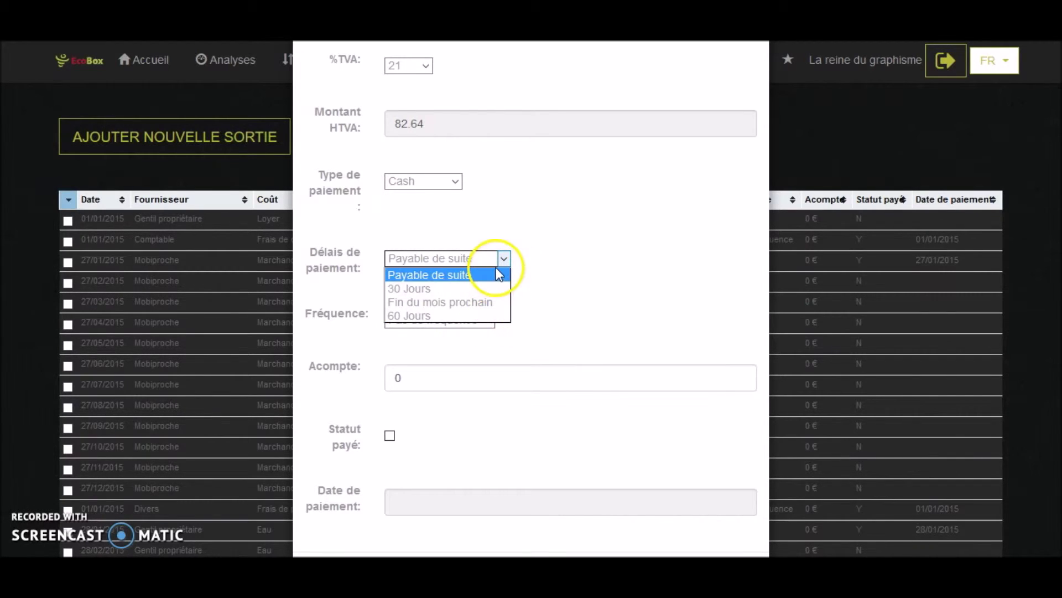
pyautogui.click(553, 284)
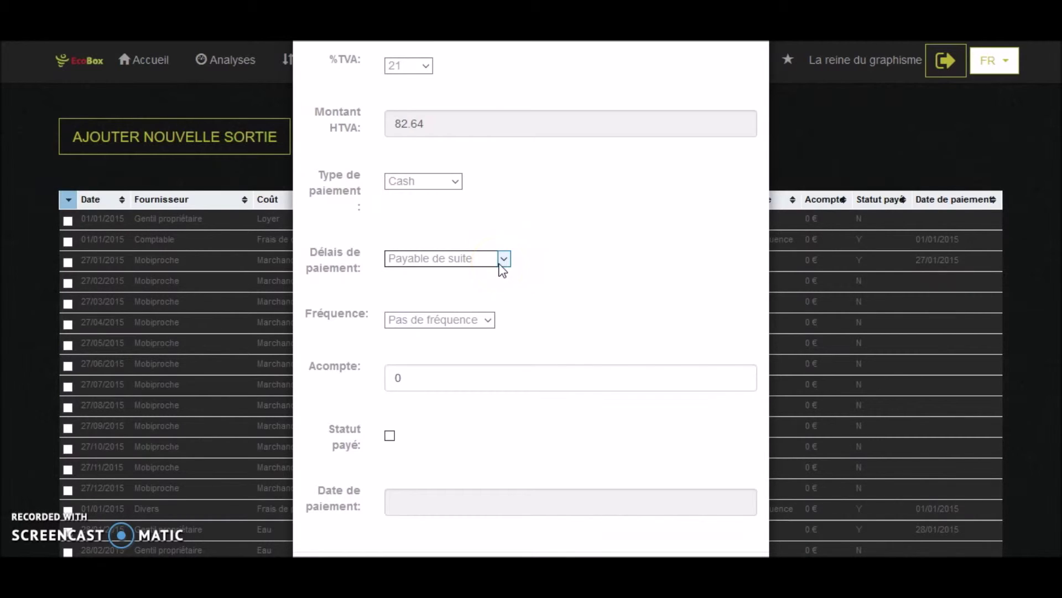
pyautogui.moveTo(500, 268); pyautogui.dragTo(497, 303)
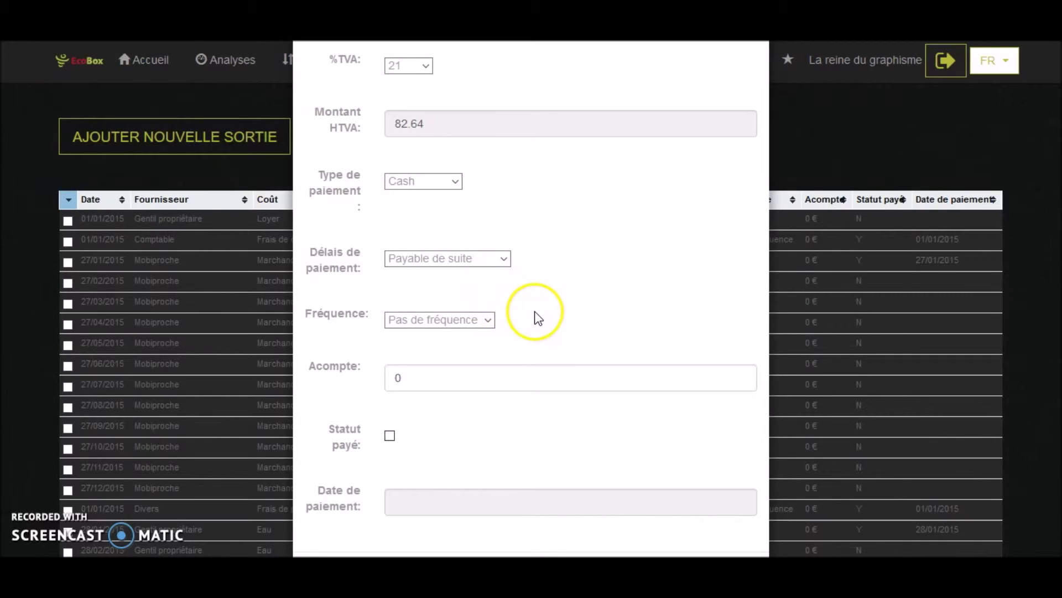
pyautogui.scroll(-1, 532, 309)
pyautogui.click(489, 256)
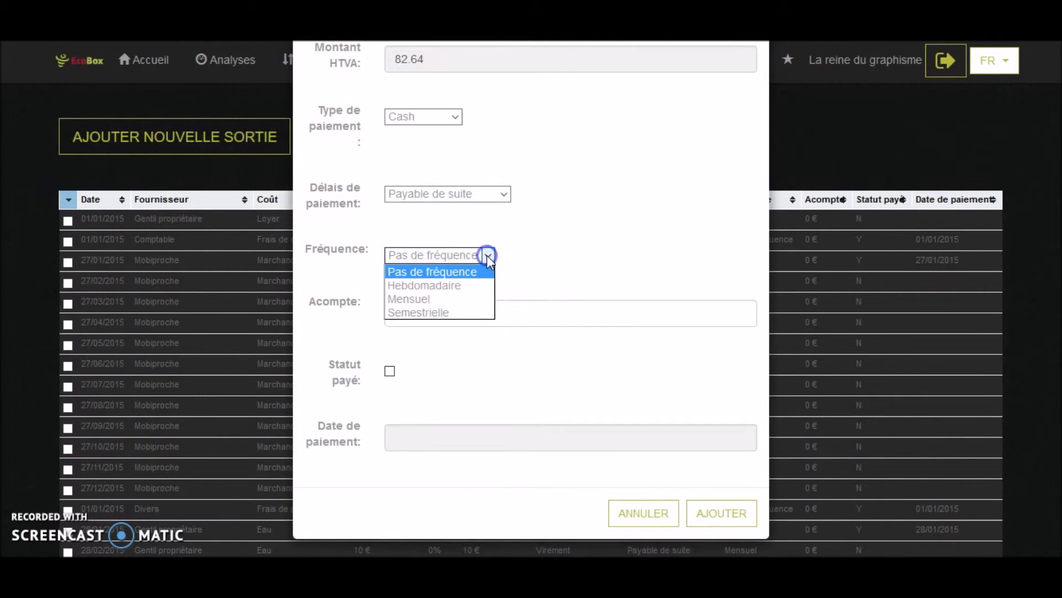
pyautogui.moveTo(487, 255); pyautogui.dragTo(556, 271)
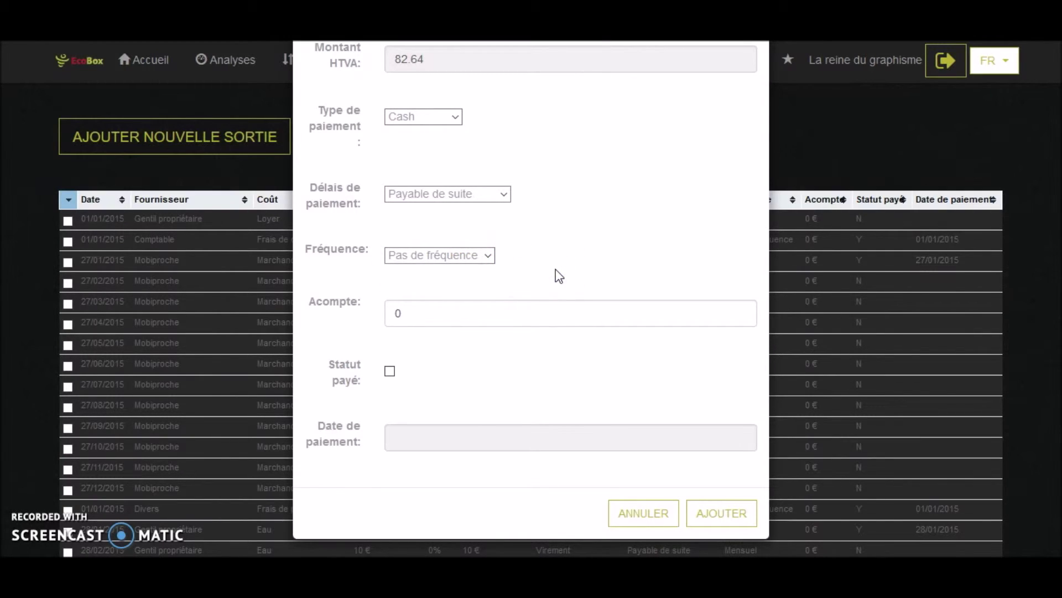
pyautogui.moveTo(523, 274); pyautogui.dragTo(461, 335)
# Step: Try the paid status on the new sortie, clear it again and close the form without adding the entry
pyautogui.click(390, 372)
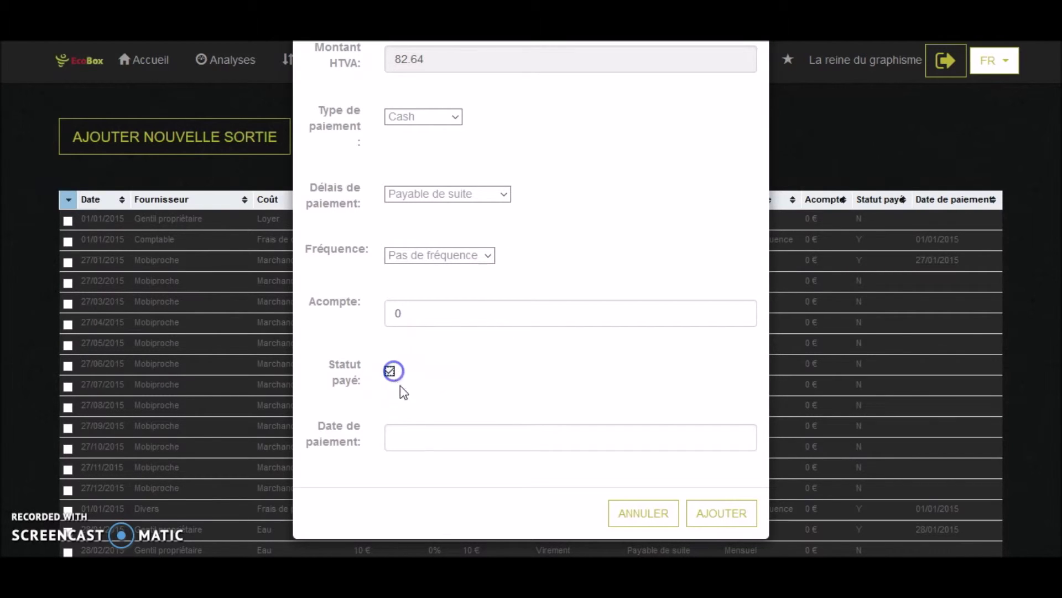
pyautogui.click(441, 437)
pyautogui.moveTo(465, 348); pyautogui.dragTo(519, 333)
pyautogui.click(645, 380)
pyautogui.click(390, 372)
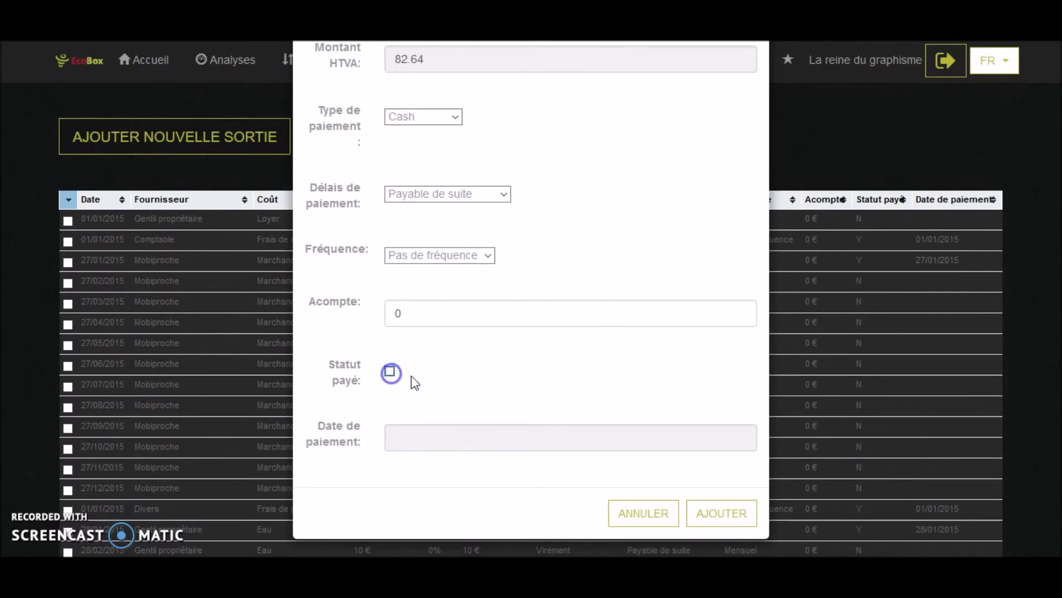
pyautogui.click(720, 514)
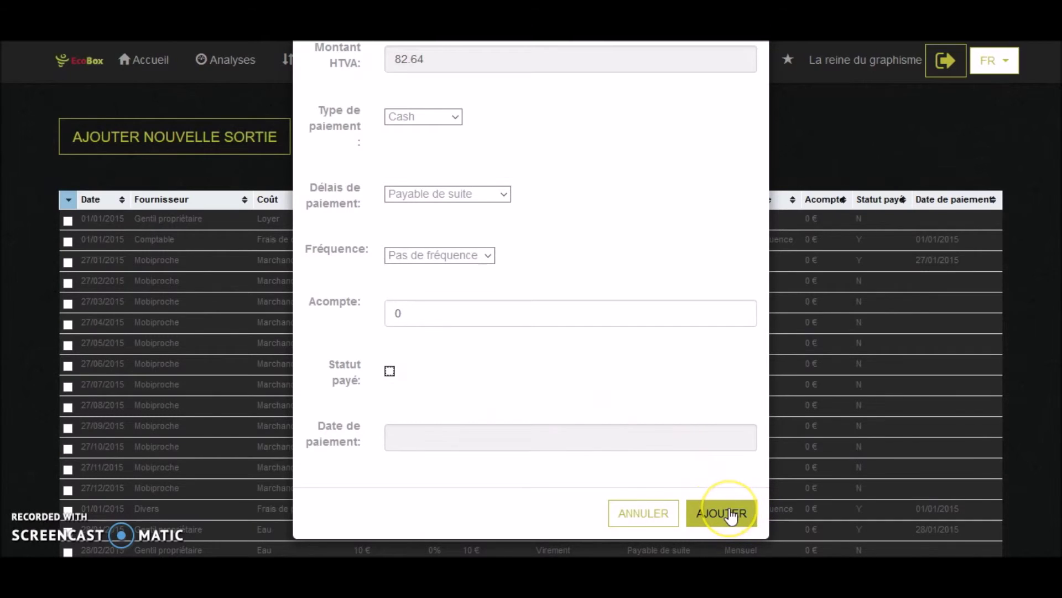
pyautogui.scroll(7, 708, 332)
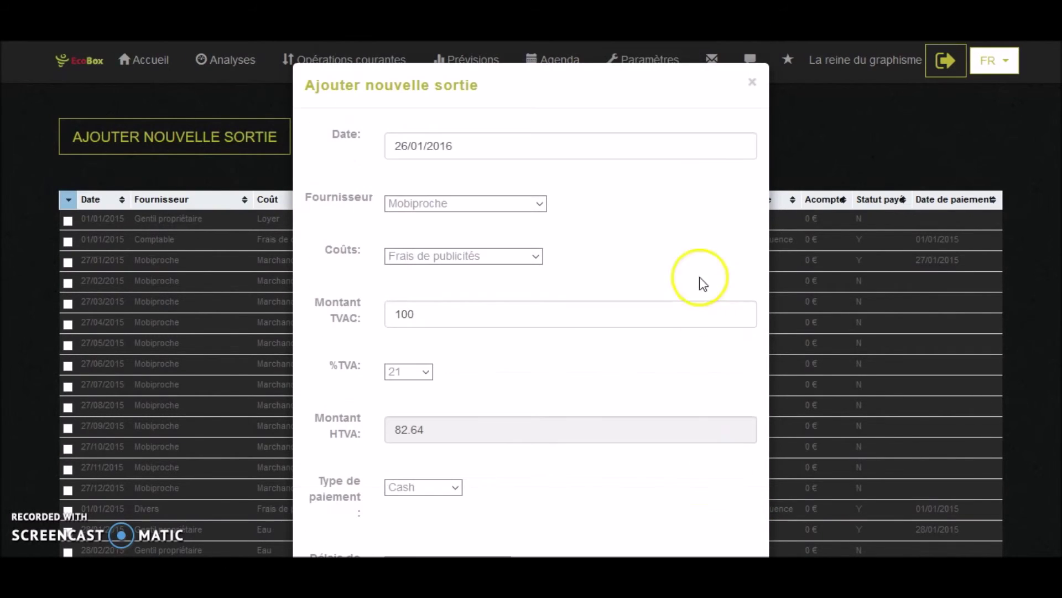
pyautogui.click(751, 83)
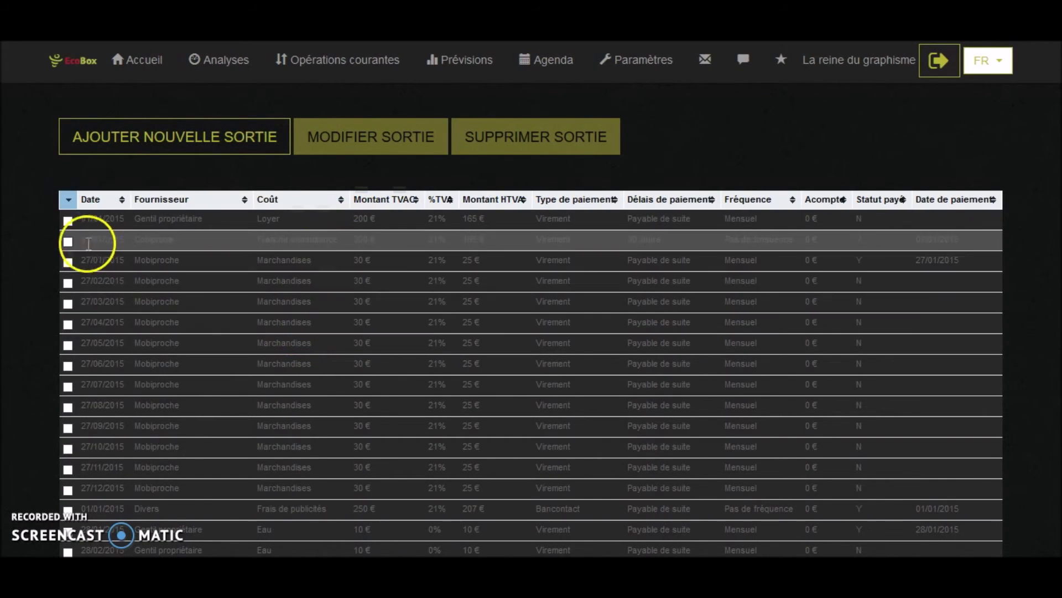
# Step: Select the Comptable sortie dated 01/01/2015, clear the selection and look over the sorties list
pyautogui.click(67, 242)
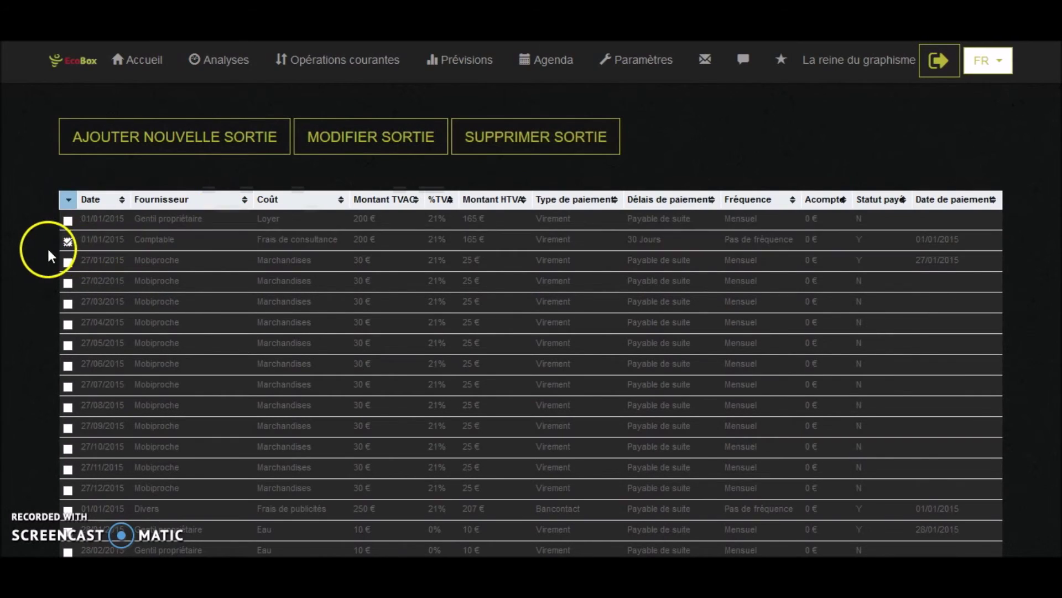
pyautogui.click(66, 241)
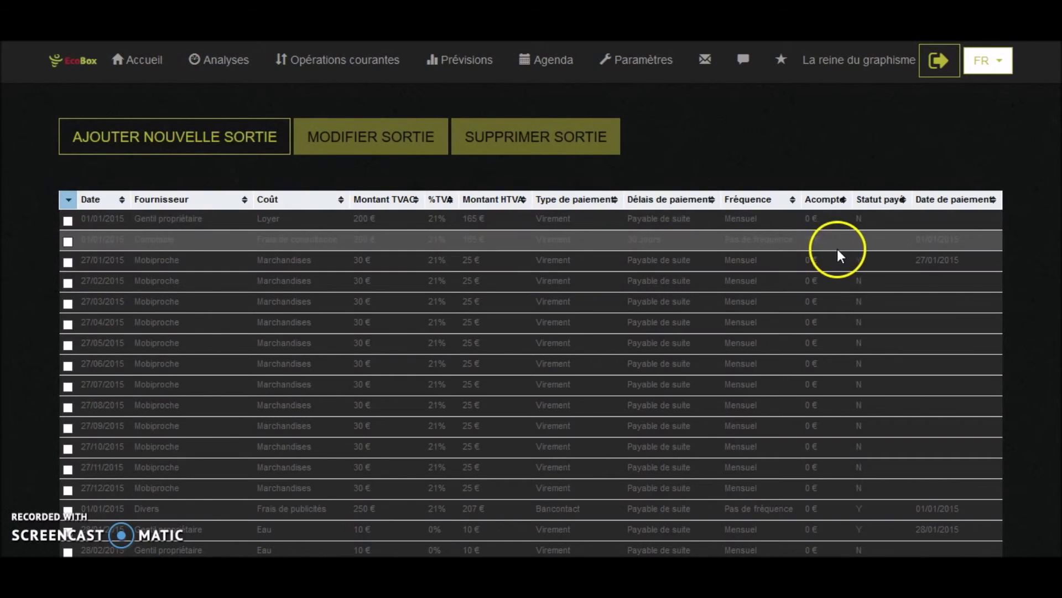
pyautogui.scroll(-6, 836, 252)
pyautogui.scroll(6, 839, 269)
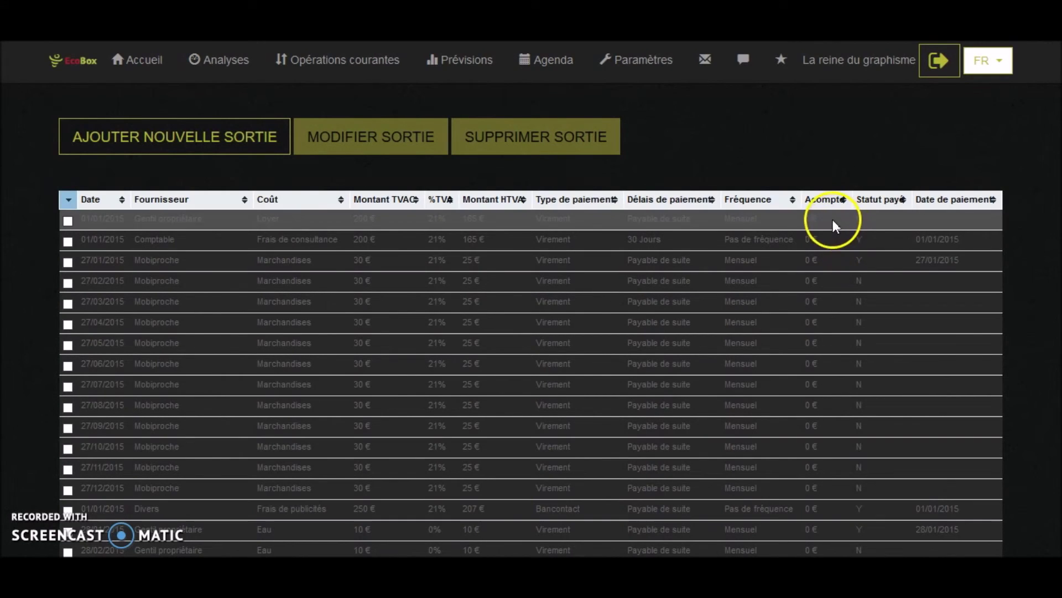
# Step: Sort the sorties by Type de paiement, re-sort them by Statut payé and examine the unpaid and paid entries
pyautogui.click(578, 199)
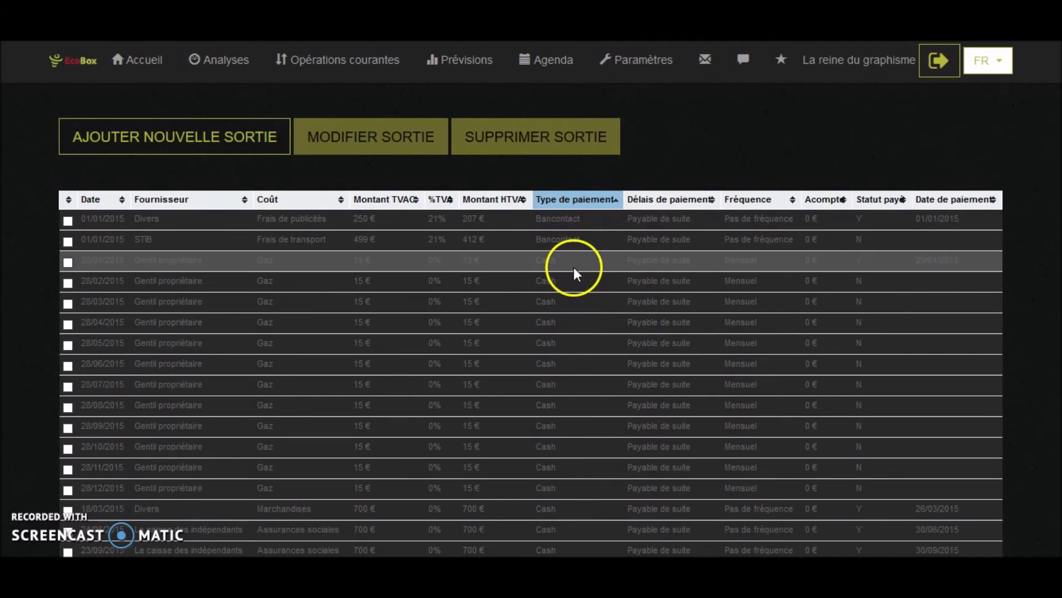
pyautogui.click(866, 202)
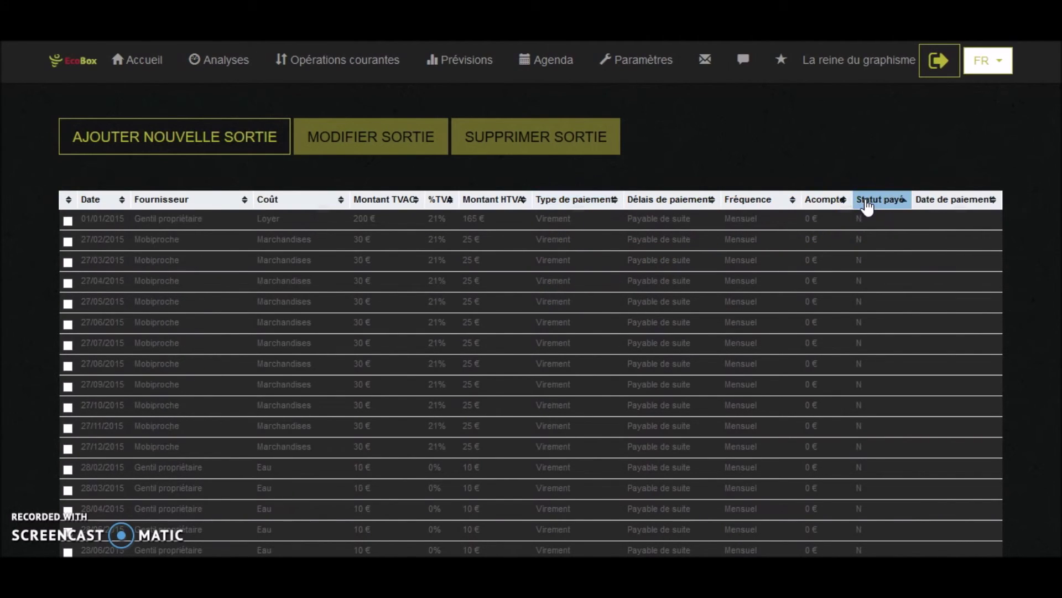
pyautogui.scroll(-10, 878, 307)
pyautogui.scroll(-6, 874, 329)
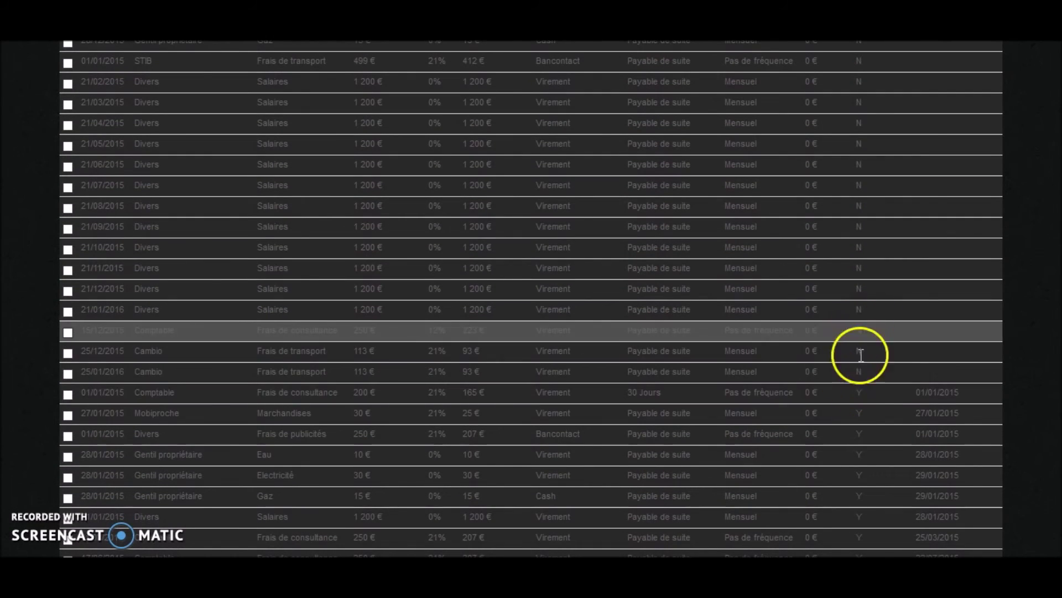
pyautogui.scroll(15, 888, 233)
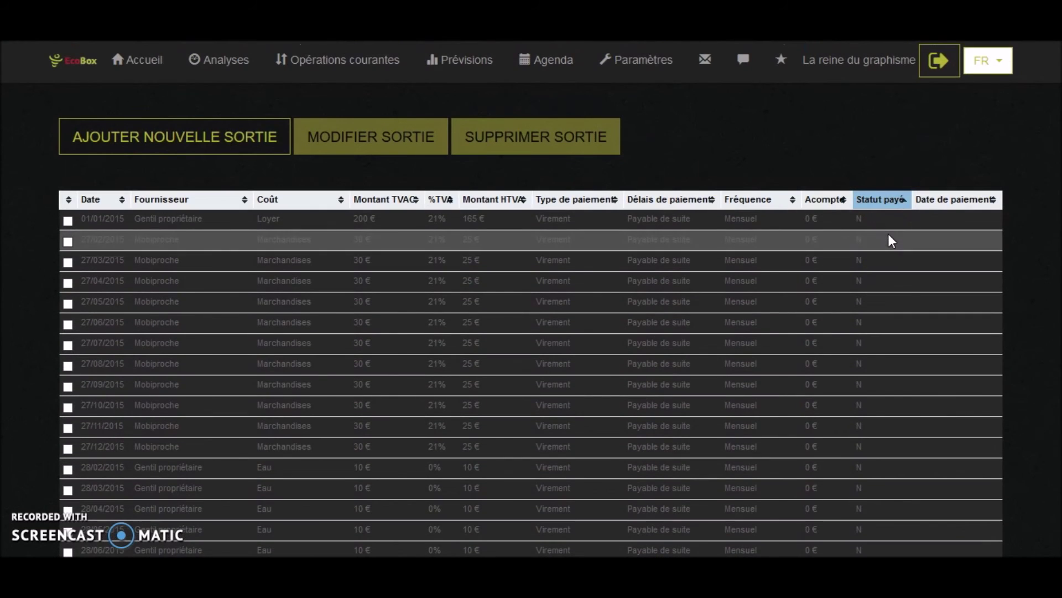
# Step: Leave the sorties list and return to the Accueil page
pyautogui.click(142, 59)
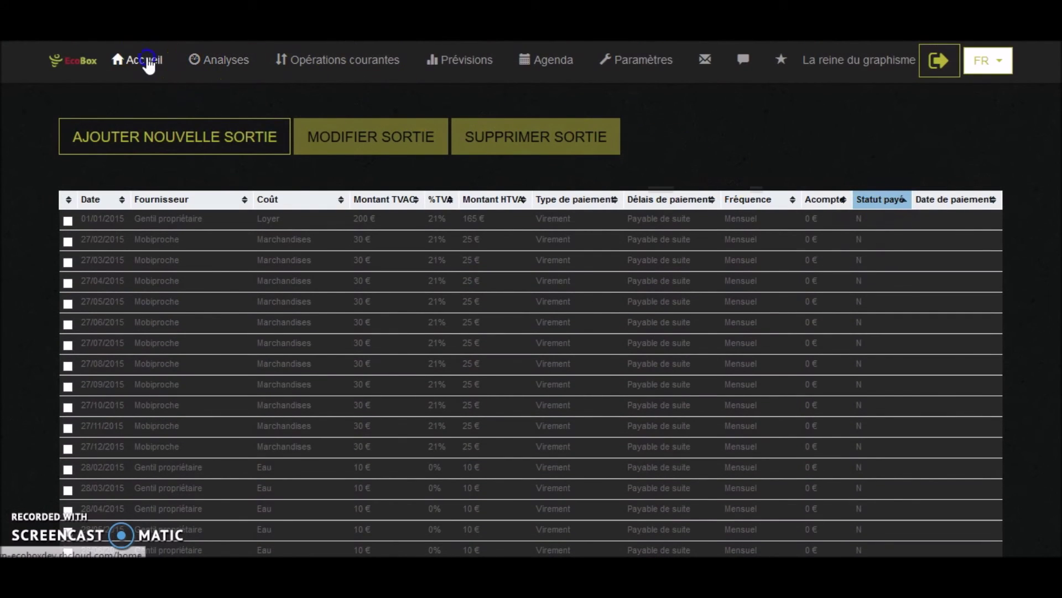